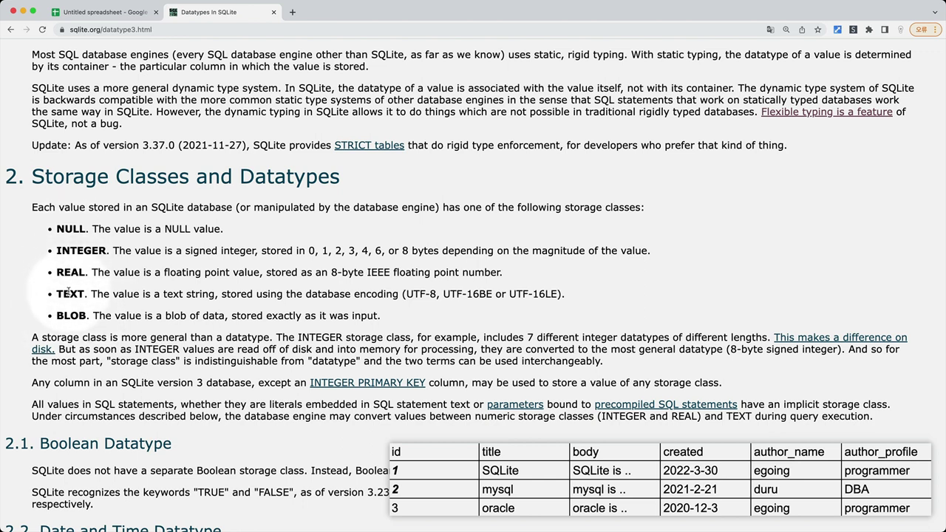
{"action": "scroll", "coordinate": [68, 294], "scroll_direction": "down", "scroll_amount": 1}
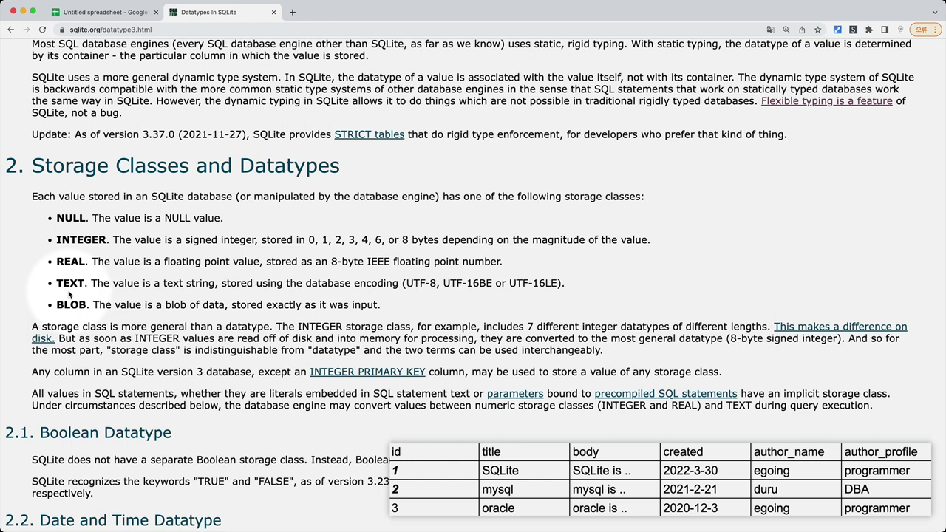
{"action": "scroll", "coordinate": [69, 294], "scroll_direction": "down", "scroll_amount": 1}
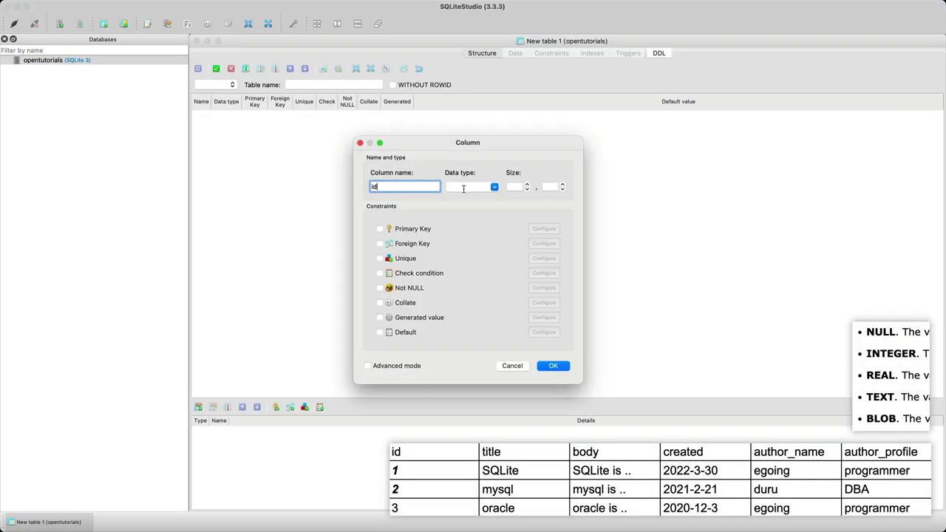
Step: Set the data type of the new id column to INTEGER
{"action": "left_click", "coordinate": [493, 189]}
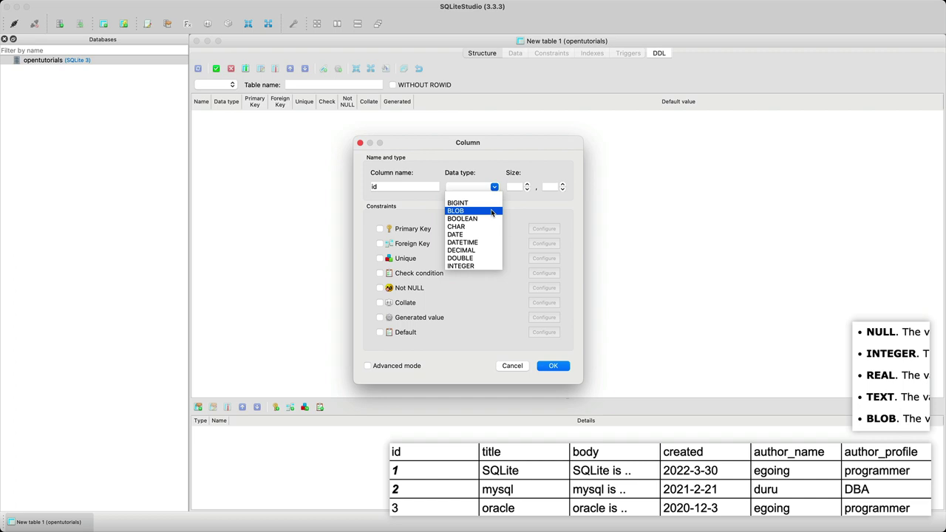
{"action": "scroll", "coordinate": [491, 213], "scroll_direction": "down", "scroll_amount": 3}
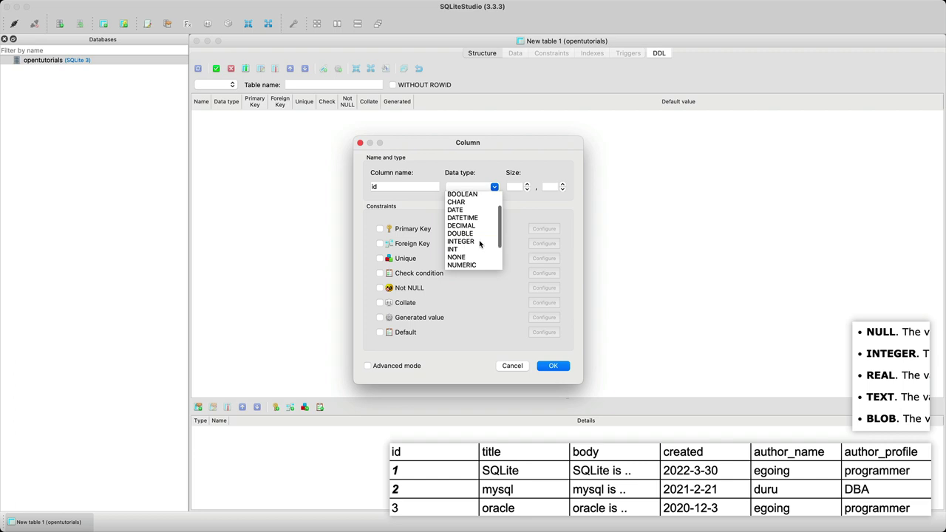
{"action": "left_click", "coordinate": [480, 244]}
Step: Try INT as the id column's data type and switch it back to INTEGER
{"action": "left_click", "coordinate": [495, 187]}
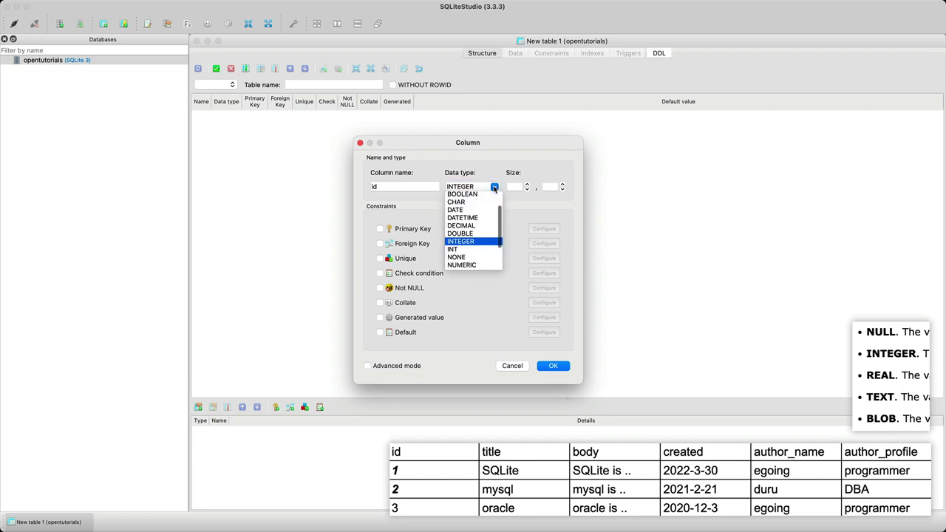
{"action": "left_click", "coordinate": [468, 252]}
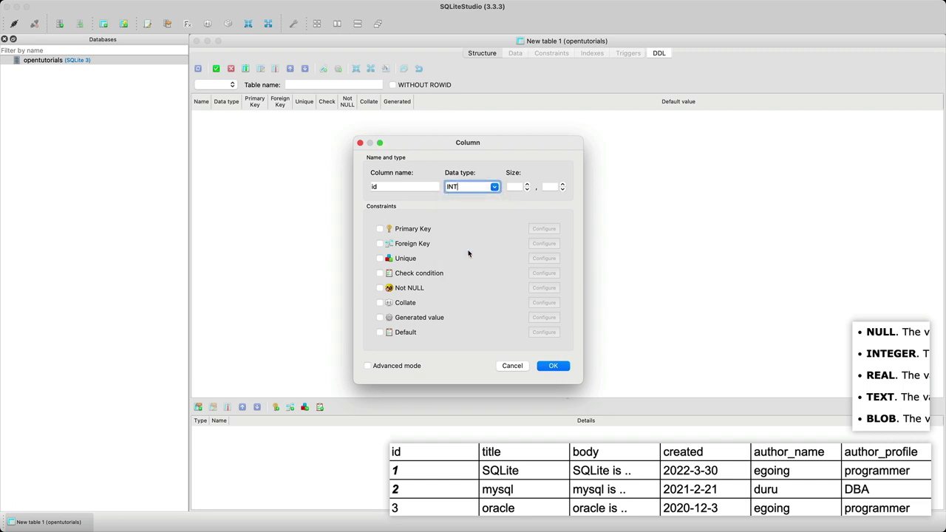
{"action": "left_click", "coordinate": [497, 188]}
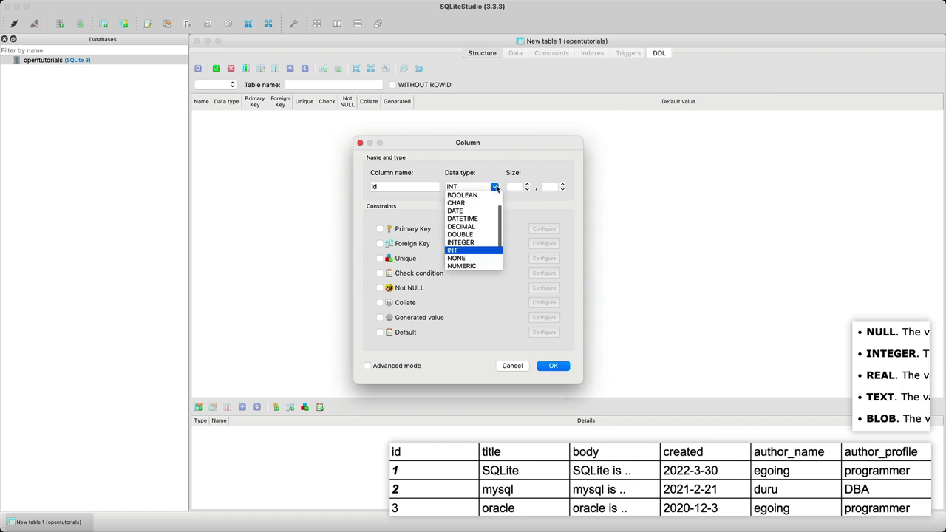
{"action": "left_click", "coordinate": [465, 244]}
Step: Make the id column the primary key and add it to the new table
{"action": "key", "text": "Tab"}
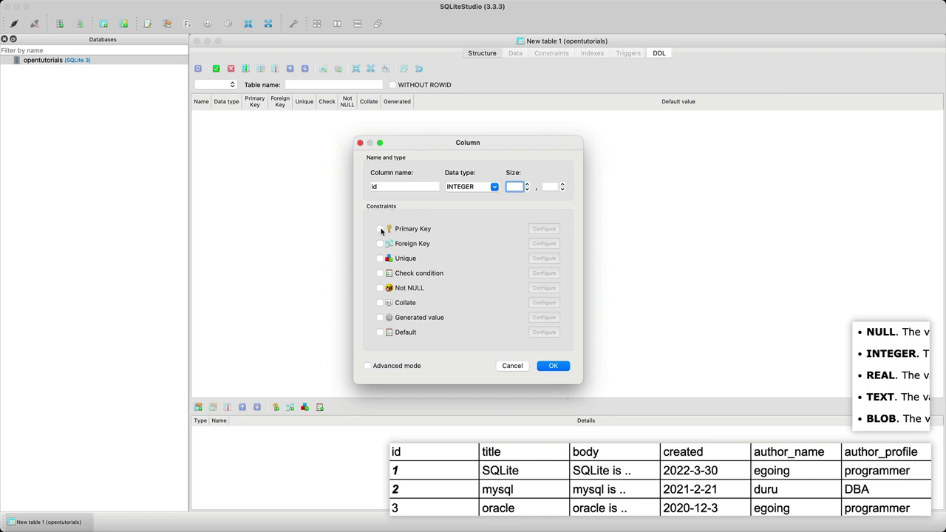
{"action": "left_click", "coordinate": [380, 229]}
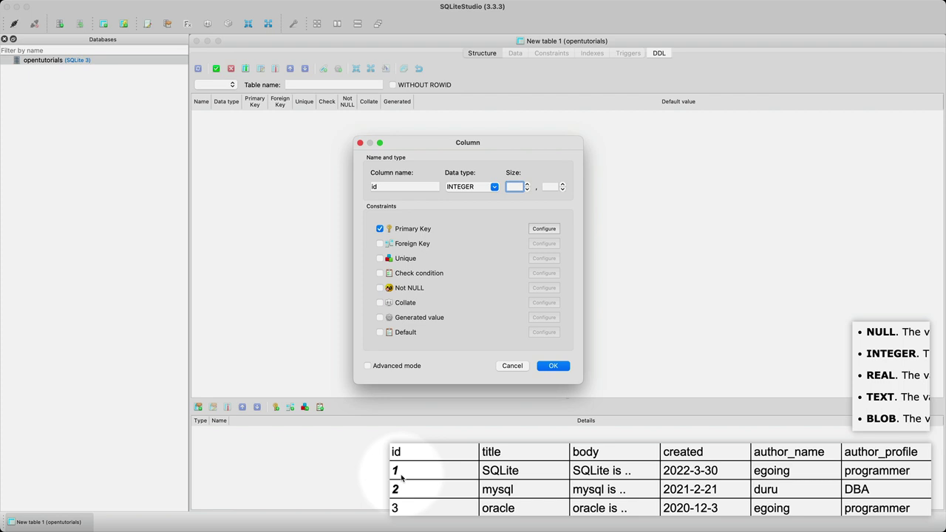
{"action": "left_click", "coordinate": [552, 366]}
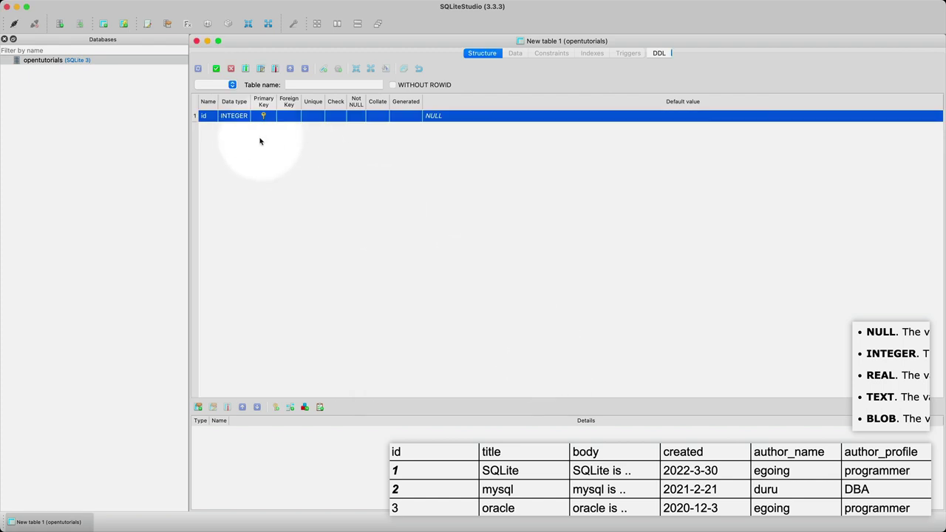
Step: Add a column named title with the data type TEXT to the table
{"action": "left_click", "coordinate": [247, 69]}
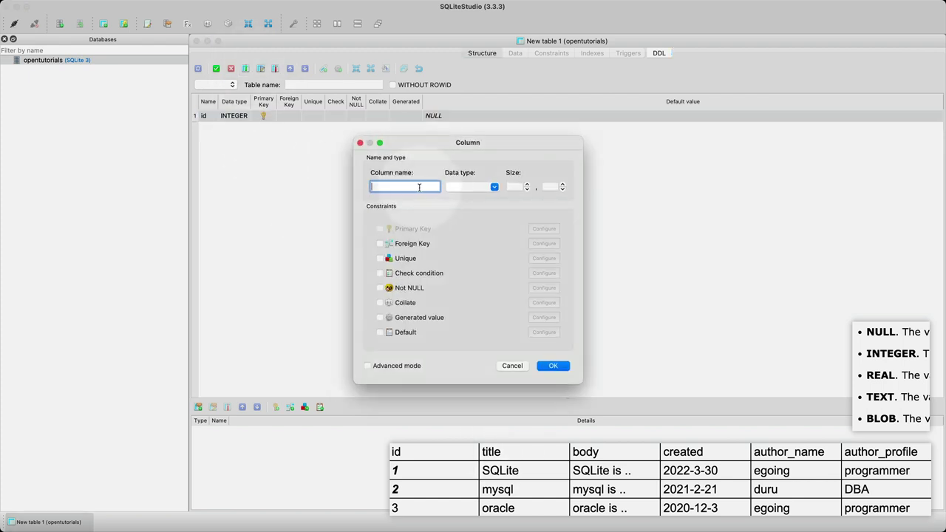
{"action": "type", "text": "title"}
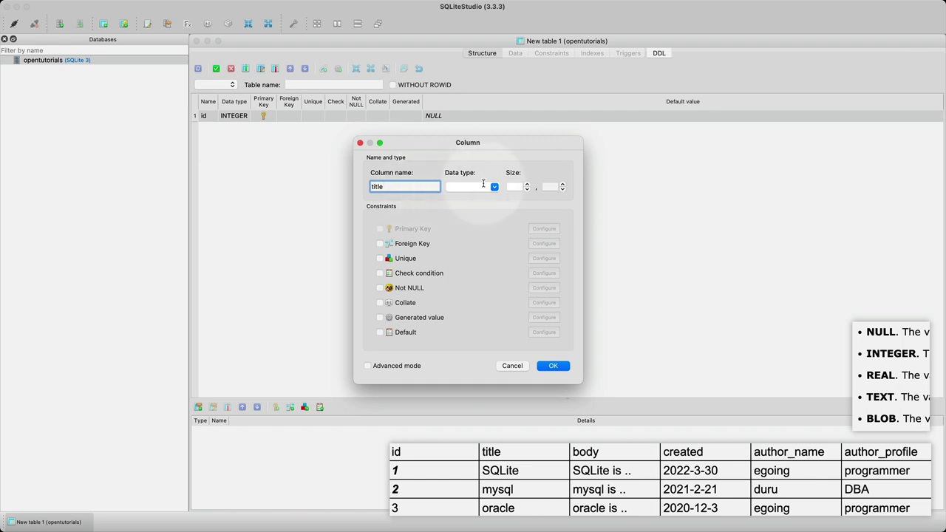
{"action": "key", "text": "Tab"}
{"action": "left_click", "coordinate": [494, 188]}
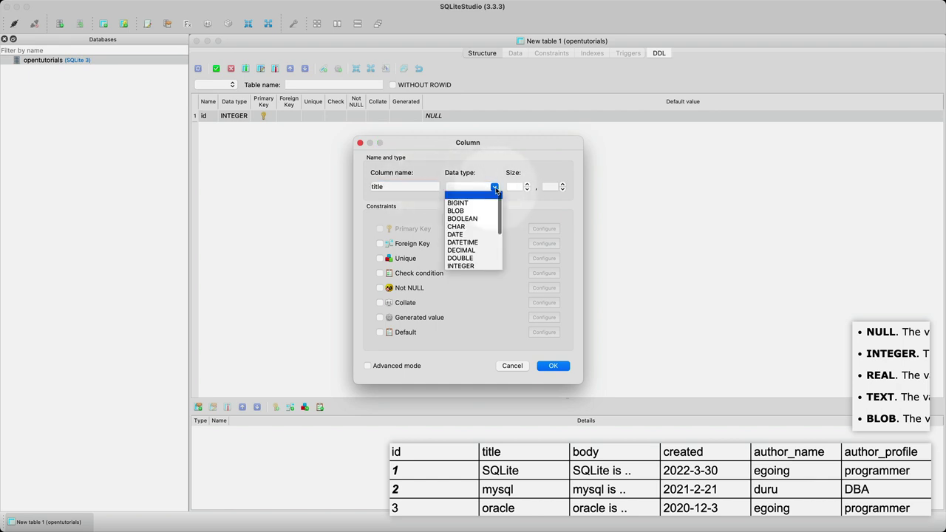
{"action": "scroll", "coordinate": [487, 225], "scroll_direction": "down", "scroll_amount": 3}
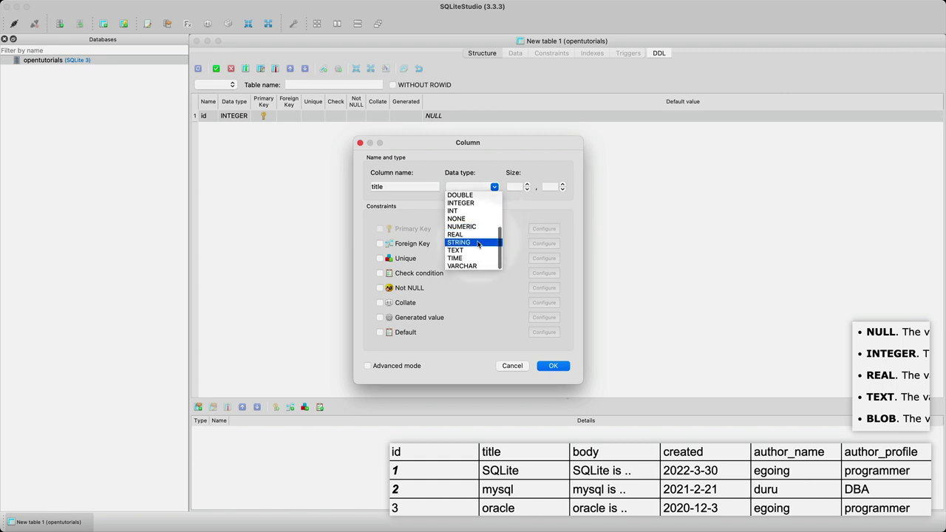
{"action": "left_click", "coordinate": [476, 250]}
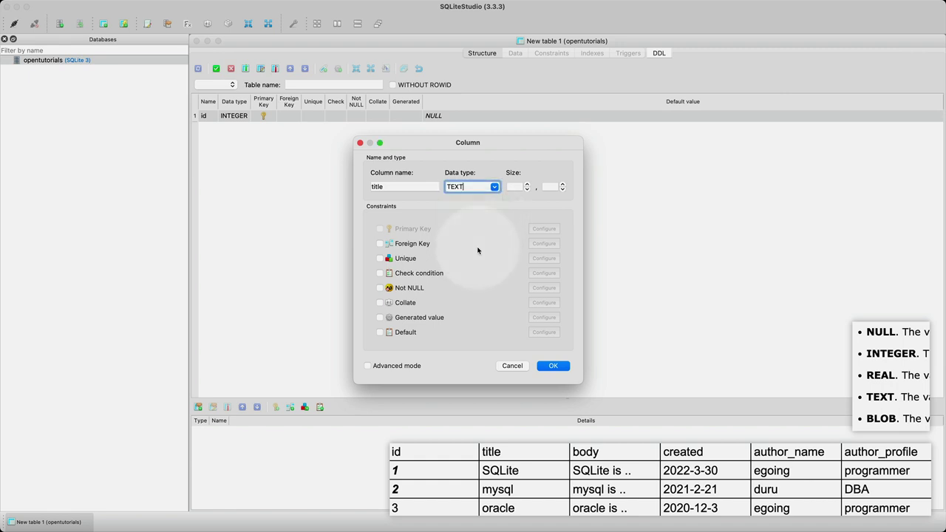
{"action": "left_click", "coordinate": [556, 367]}
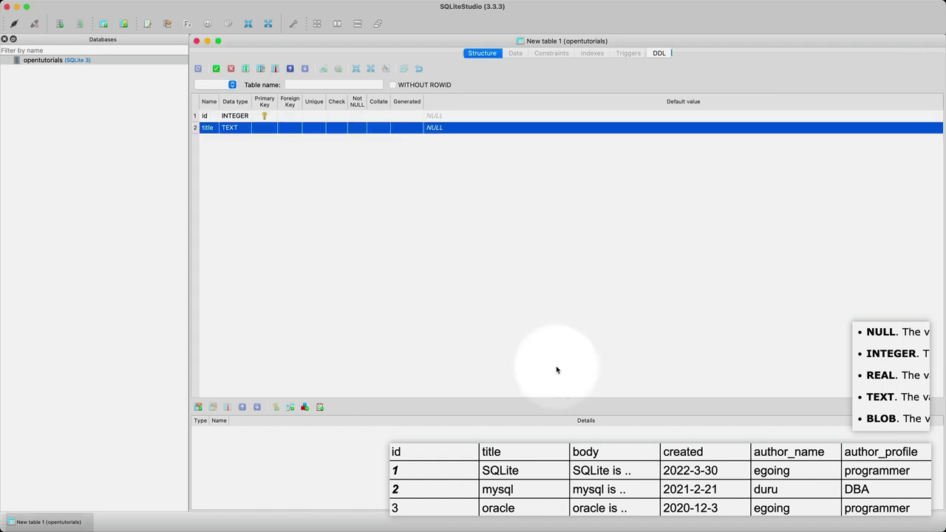
Step: Add a column named body with the data type TEXT to the table
{"action": "left_click", "coordinate": [247, 70]}
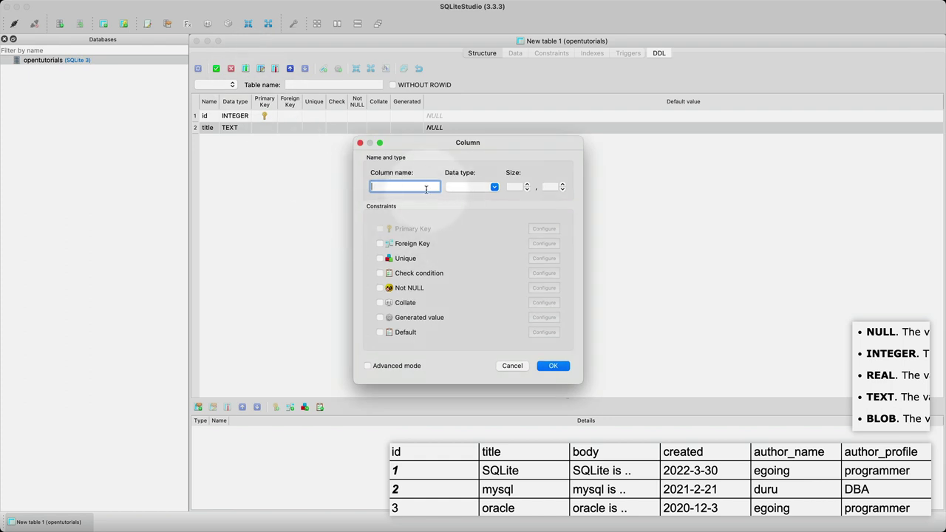
{"action": "type", "text": "body"}
{"action": "left_click", "coordinate": [494, 187]}
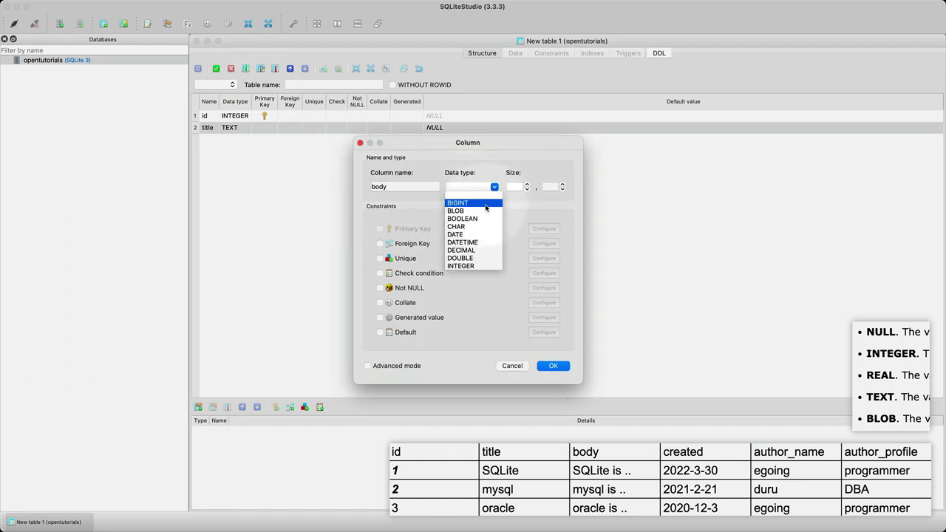
{"action": "scroll", "coordinate": [483, 213], "scroll_direction": "down", "scroll_amount": 5}
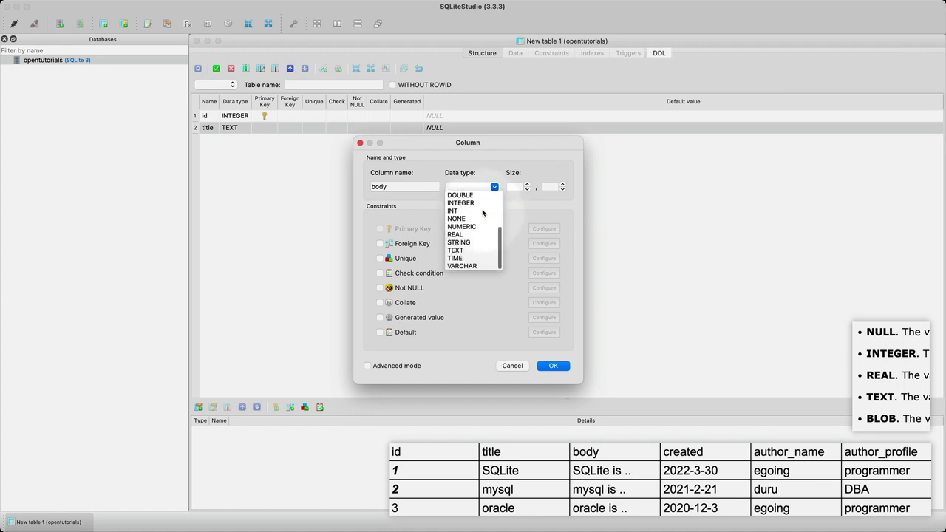
{"action": "left_click", "coordinate": [466, 250]}
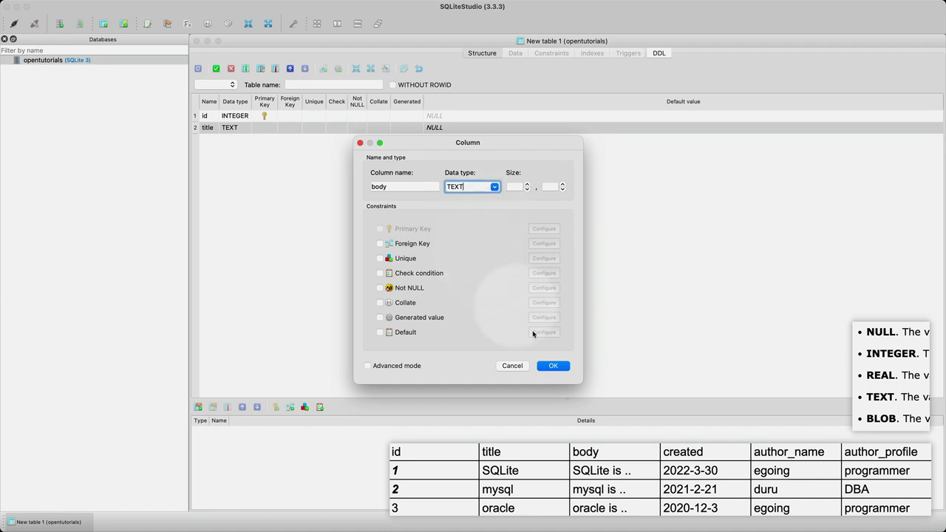
{"action": "left_click", "coordinate": [557, 368]}
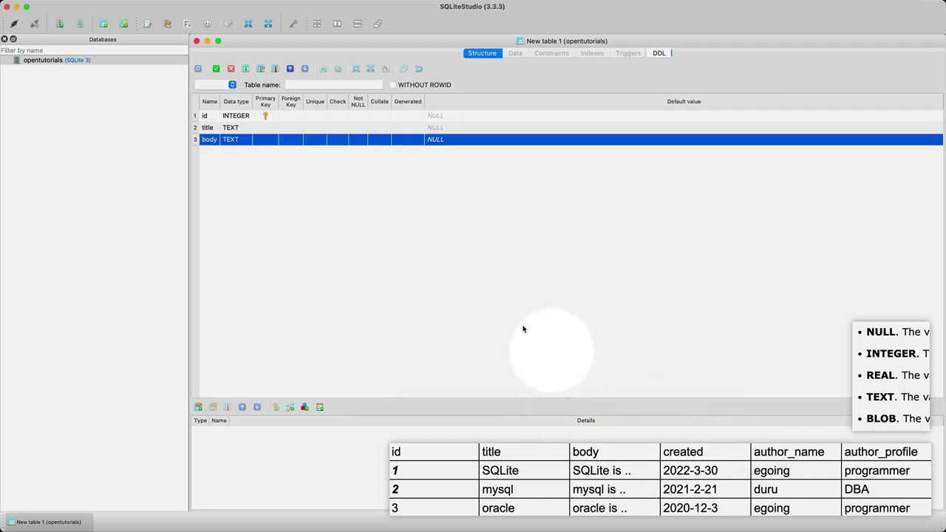
Step: Add a column named created with the data type DATETIME to the table
{"action": "left_click", "coordinate": [245, 69]}
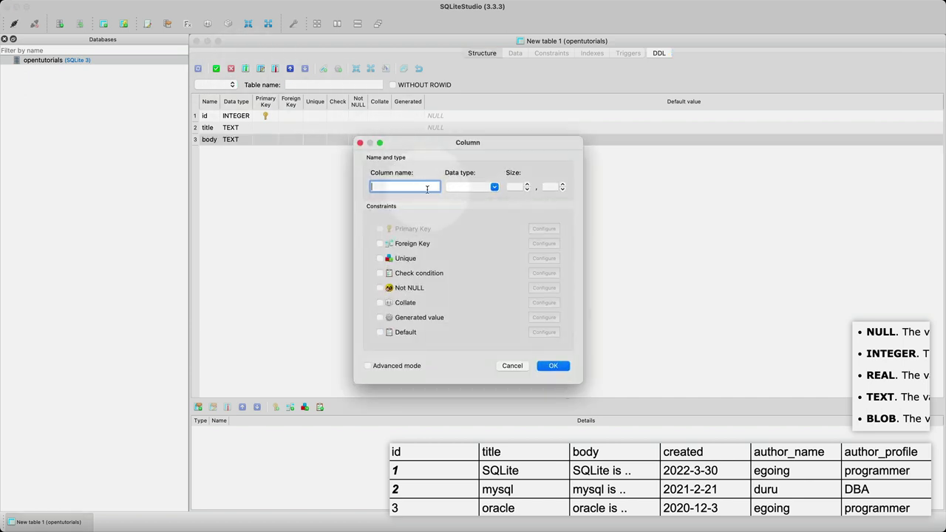
{"action": "type", "text": "created"}
{"action": "left_click", "coordinate": [495, 187]}
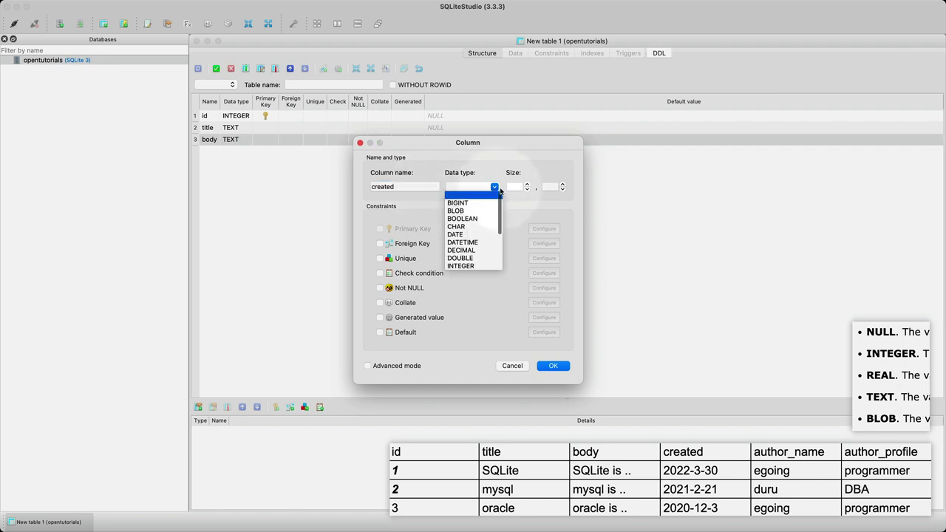
{"action": "scroll", "coordinate": [473, 222], "scroll_direction": "down", "scroll_amount": 3}
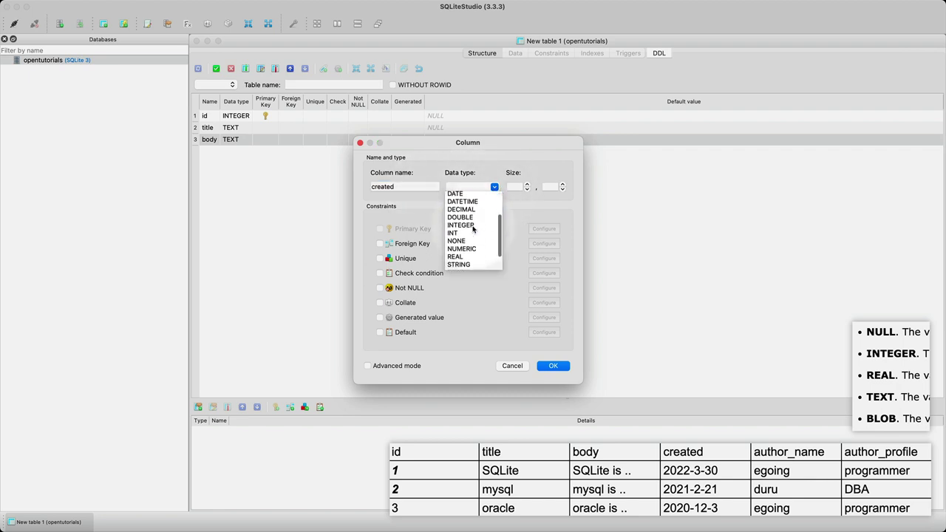
{"action": "left_click", "coordinate": [470, 201]}
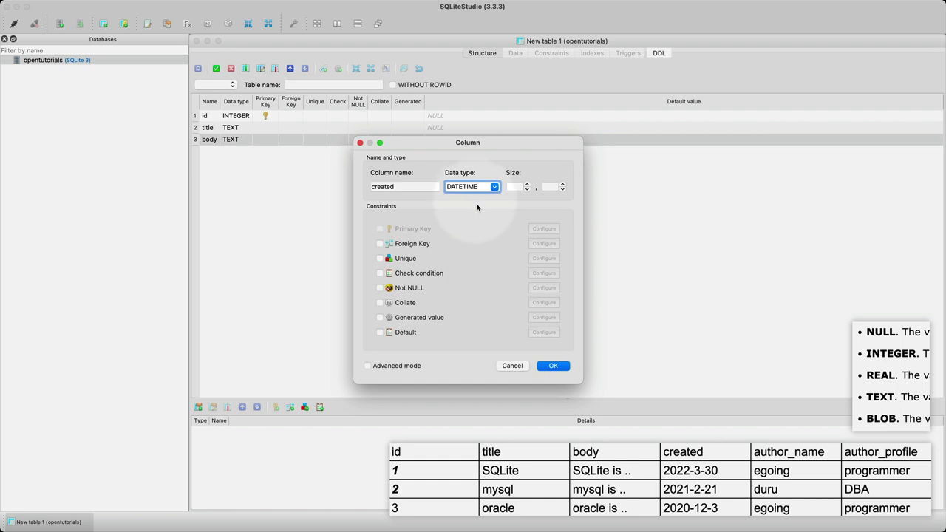
{"action": "left_click", "coordinate": [559, 367]}
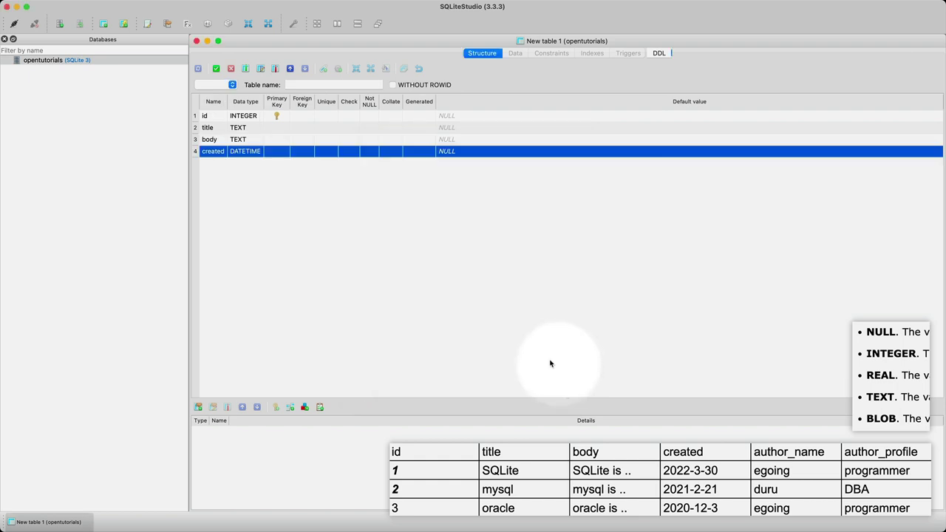
Step: Add a column named author_name with the data type TEXT to the table
{"action": "left_click", "coordinate": [247, 68]}
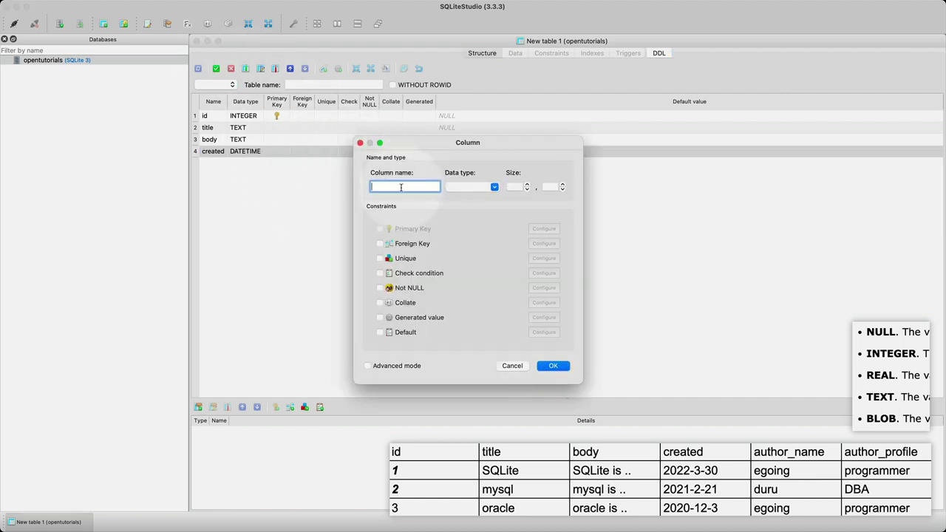
{"action": "type", "text": "author_name"}
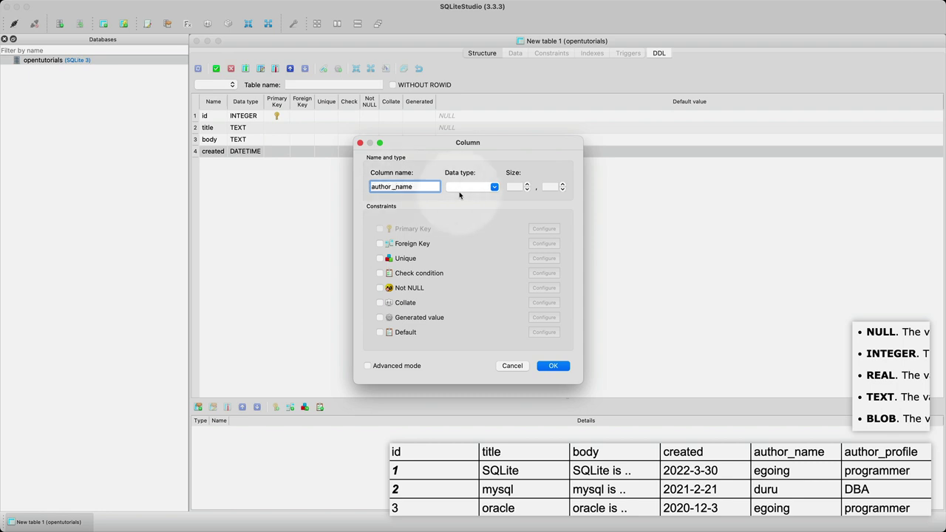
{"action": "left_click", "coordinate": [455, 187]}
{"action": "left_click", "coordinate": [494, 187]}
{"action": "key", "text": "Escape"}
{"action": "left_click", "coordinate": [552, 366]}
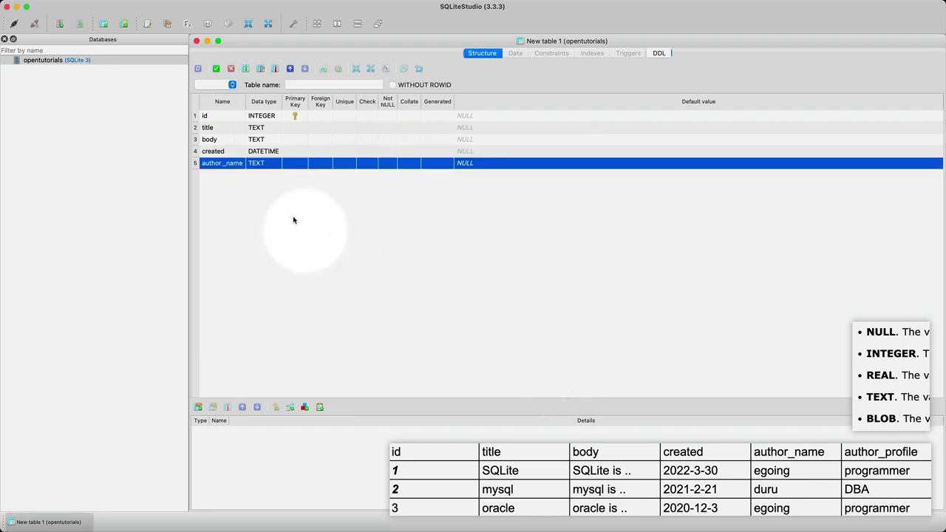
Step: Add a column named author_profile with the data type TEXT to the table
{"action": "double_click", "coordinate": [299, 226]}
{"action": "type", "text": "author_profile"}
{"action": "left_click", "coordinate": [494, 187]}
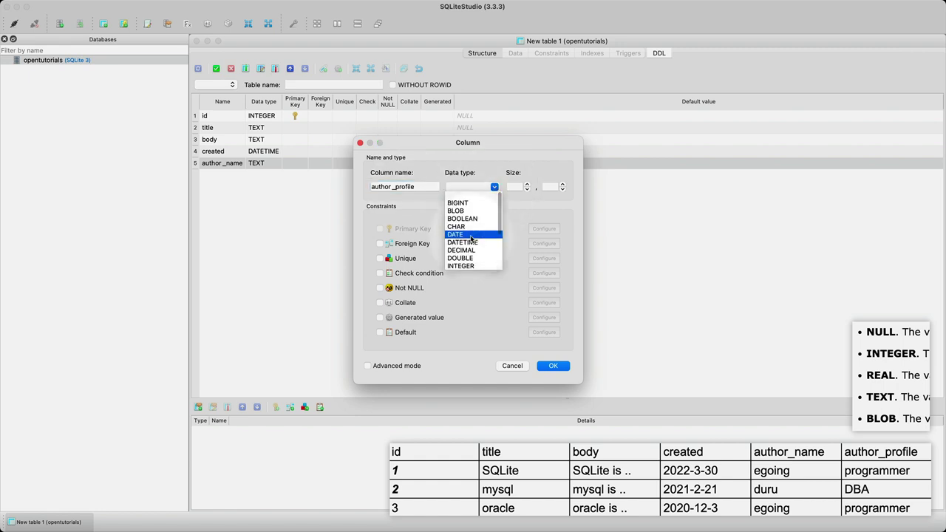
{"action": "left_click", "coordinate": [462, 275]}
{"action": "left_click", "coordinate": [553, 366]}
Step: Apply the Not NULL constraint to the title column
{"action": "left_click", "coordinate": [284, 127]}
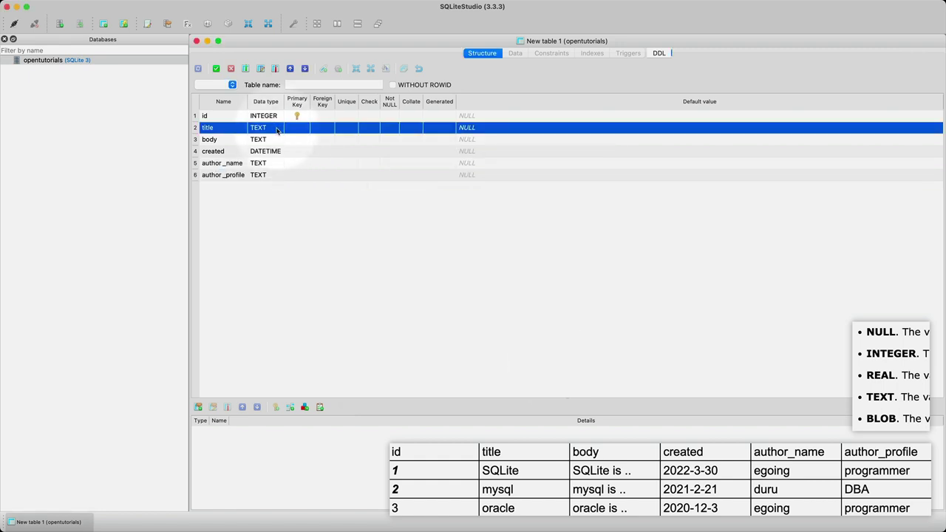
{"action": "double_click", "coordinate": [277, 128]}
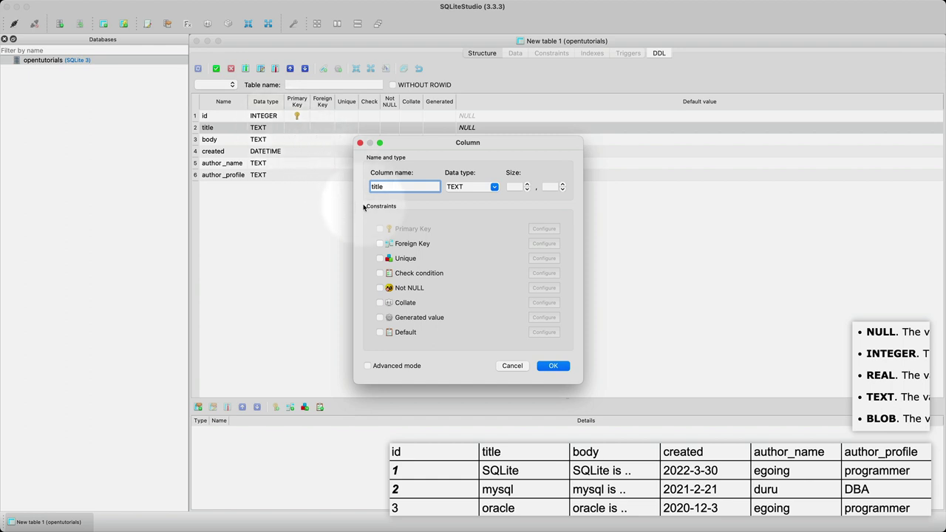
{"action": "left_click", "coordinate": [397, 292]}
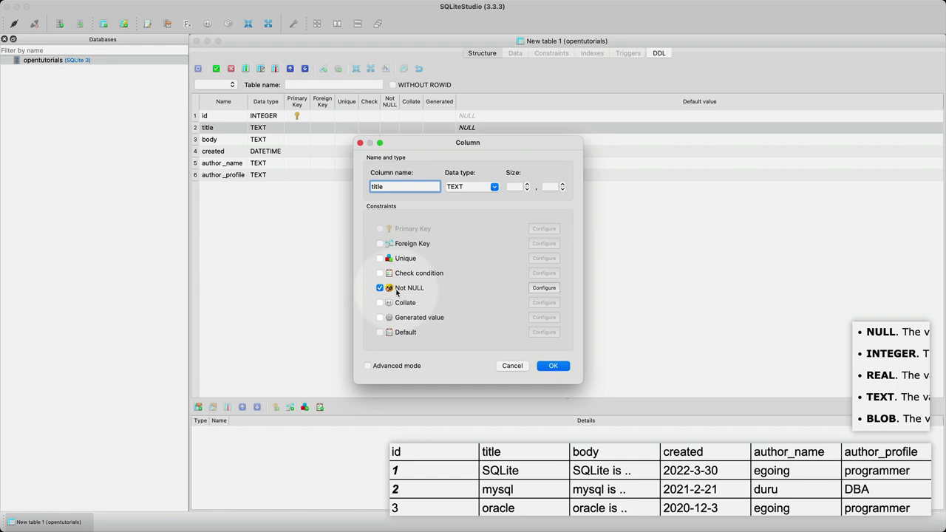
{"action": "left_click", "coordinate": [545, 365]}
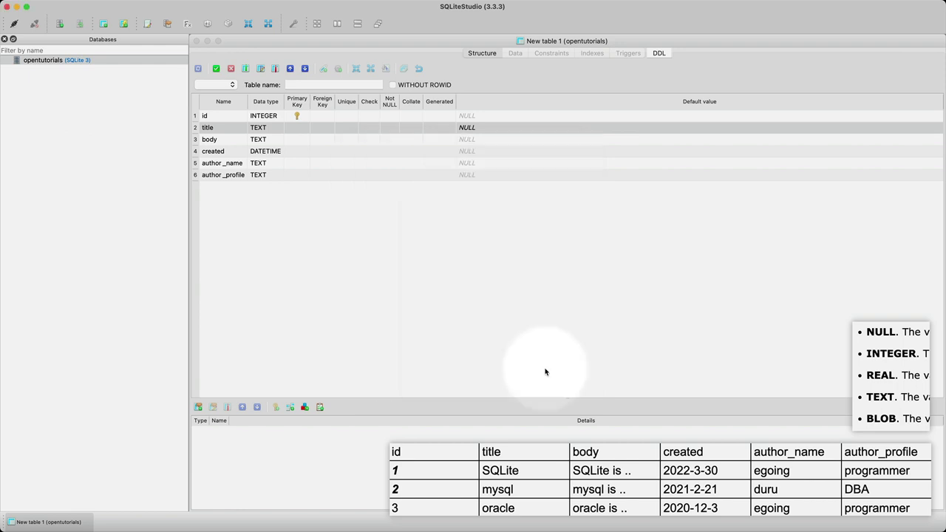
Step: Apply the Not NULL constraint to the created column
{"action": "left_click", "coordinate": [236, 154]}
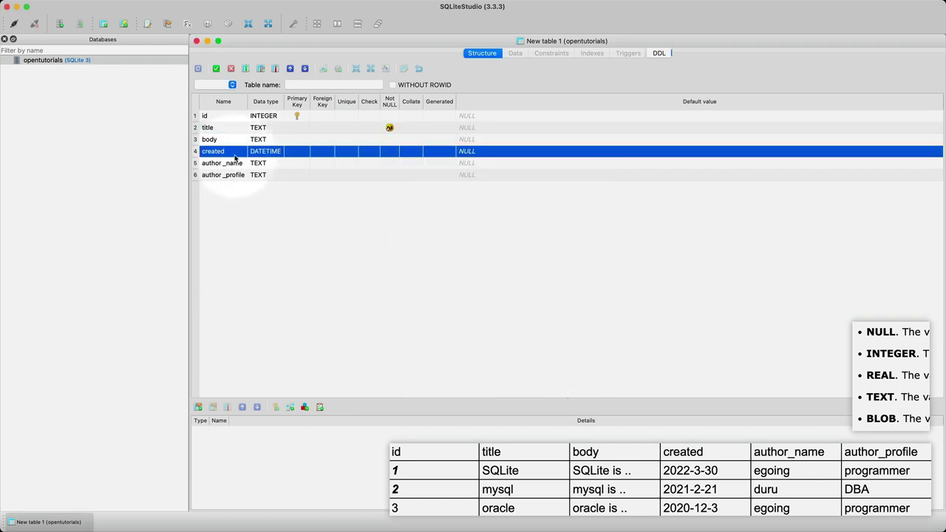
{"action": "double_click", "coordinate": [236, 156]}
{"action": "left_click", "coordinate": [406, 288]}
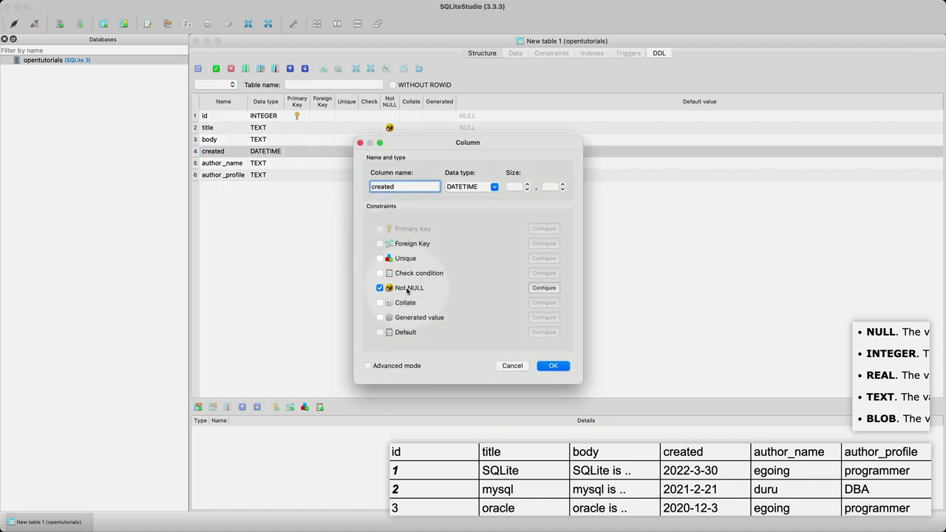
{"action": "left_click", "coordinate": [553, 366]}
Step: Apply the Not NULL constraint to the author_name column
{"action": "left_click", "coordinate": [233, 164]}
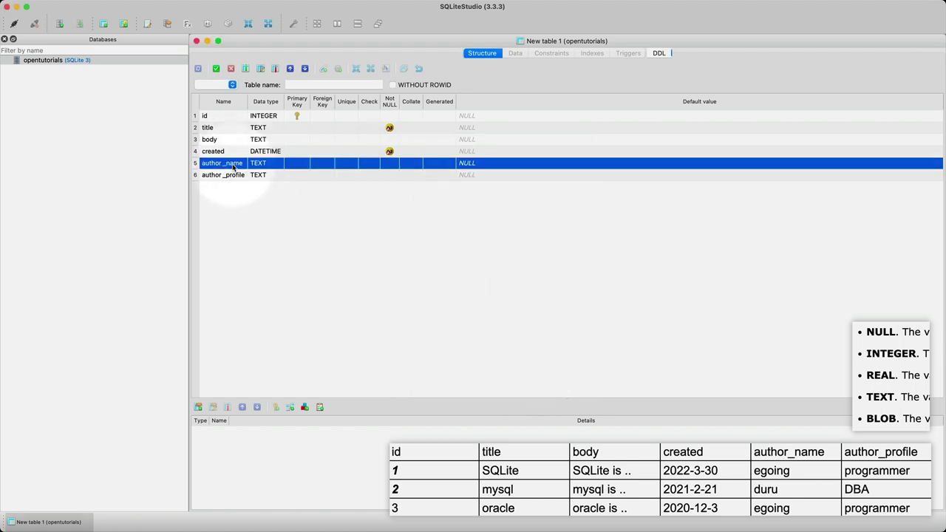
{"action": "double_click", "coordinate": [234, 165]}
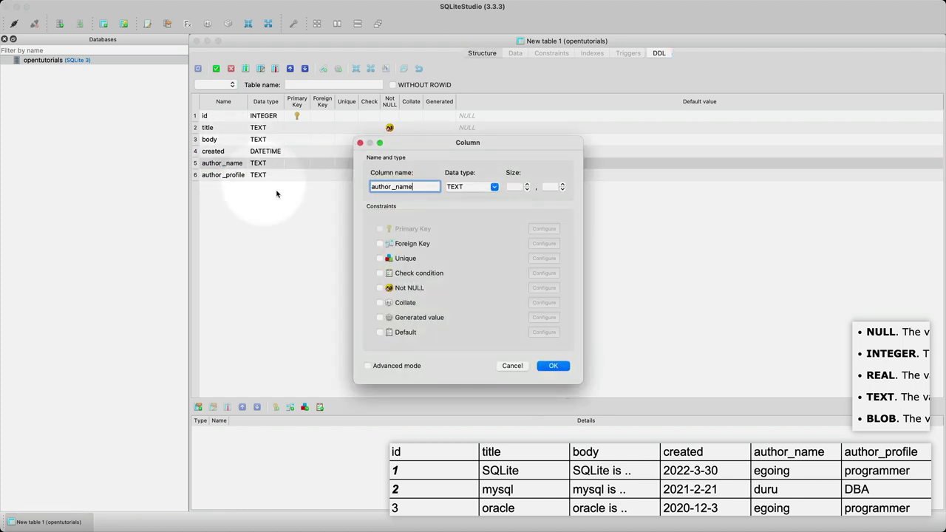
{"action": "left_click", "coordinate": [409, 290]}
{"action": "left_click", "coordinate": [553, 366]}
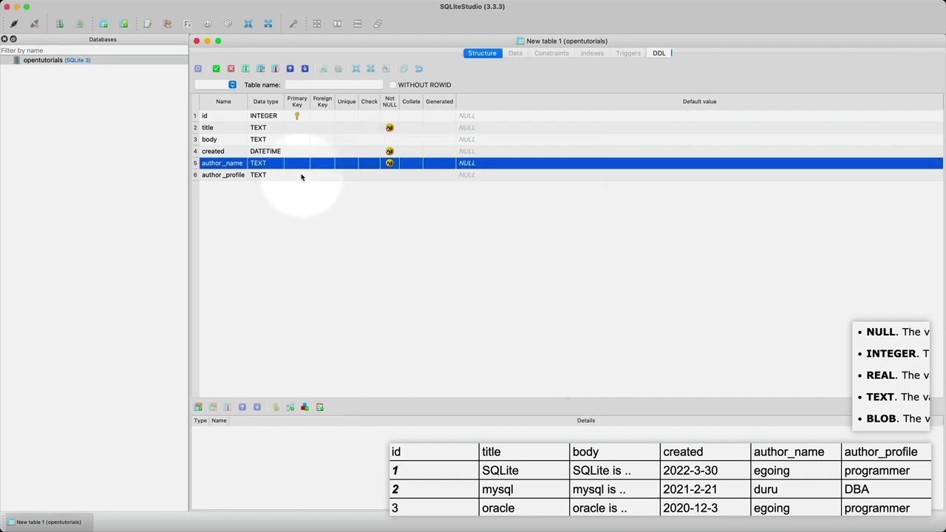
{"action": "left_click", "coordinate": [286, 142]}
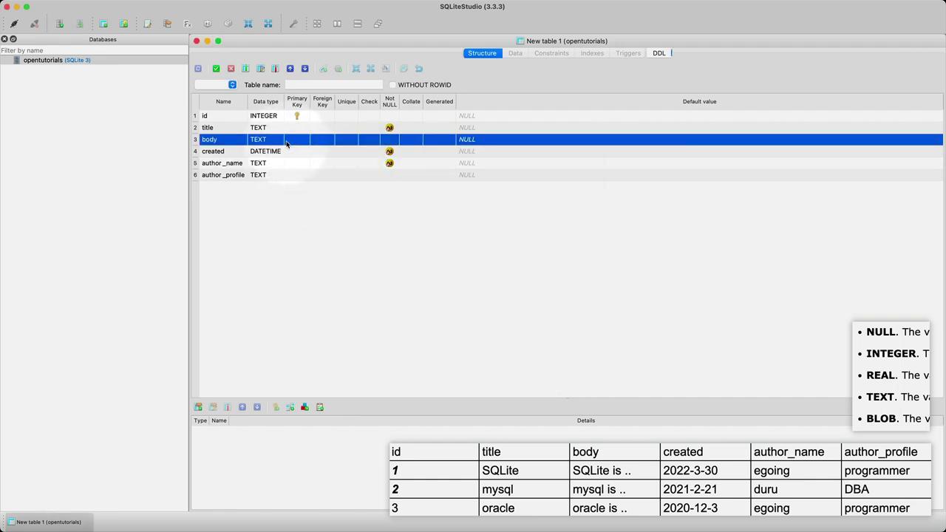
{"action": "left_click", "coordinate": [275, 178]}
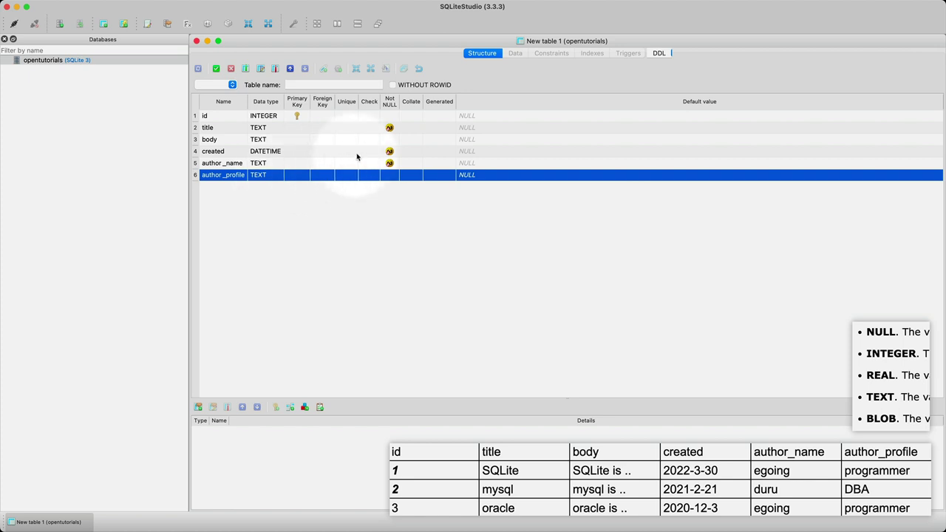
{"action": "left_click", "coordinate": [380, 142]}
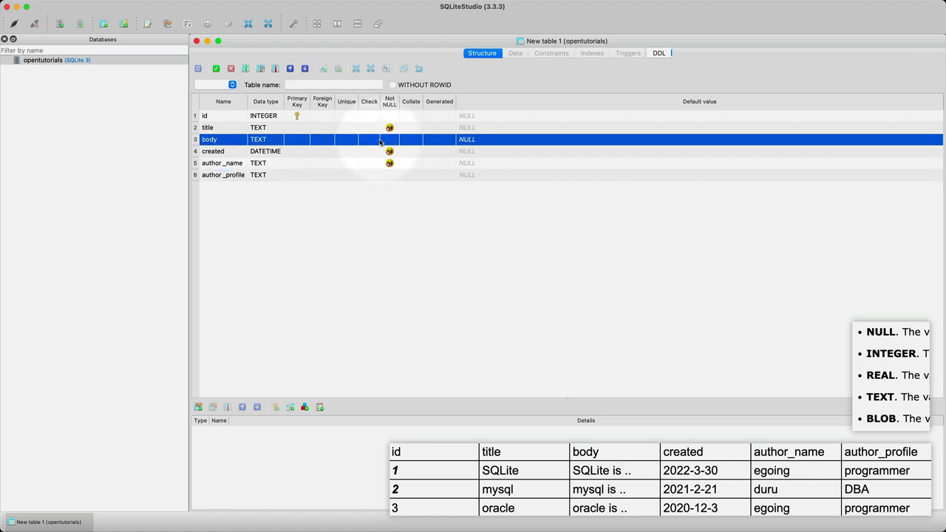
Step: Name the new table topics
{"action": "left_click", "coordinate": [300, 86]}
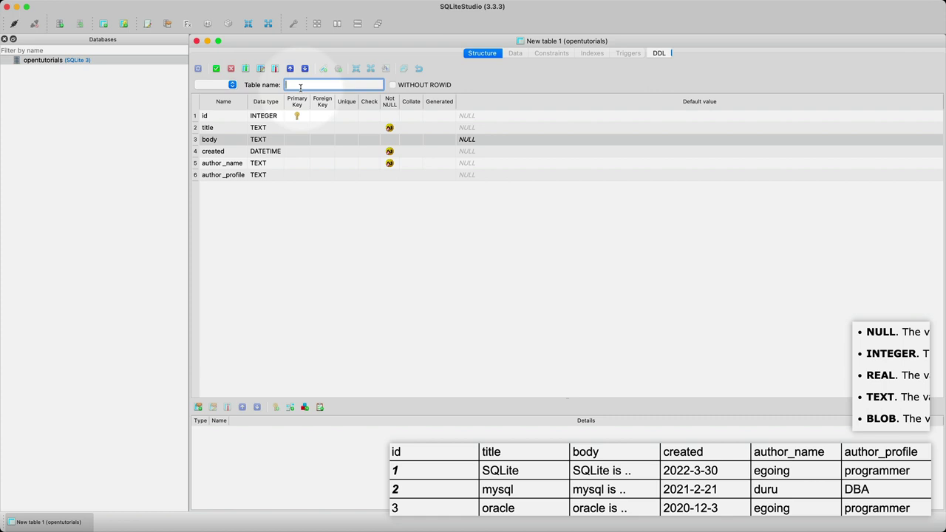
{"action": "type", "text": "topics"}
{"action": "left_click", "coordinate": [348, 187]}
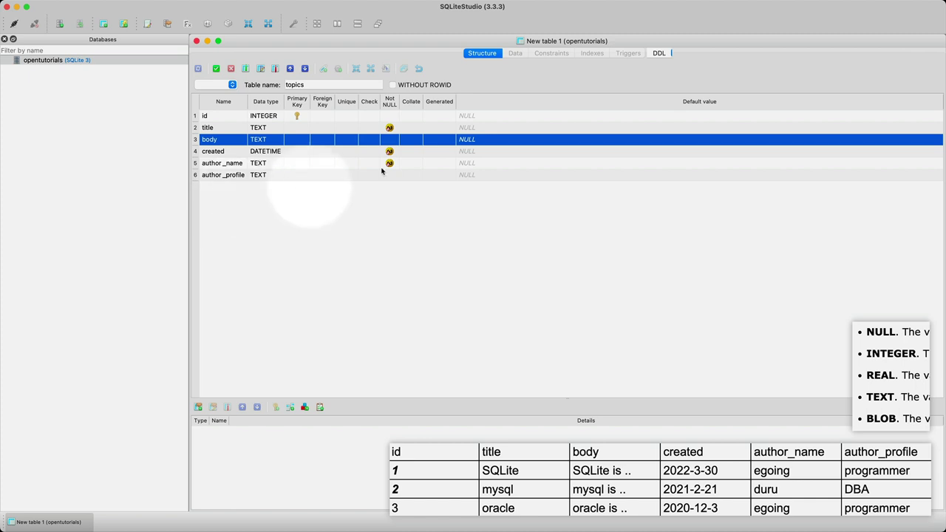
Step: Display the table's DDL and capture its CREATE TABLE statement as an enlarged image floating on the screen
{"action": "left_click", "coordinate": [659, 54]}
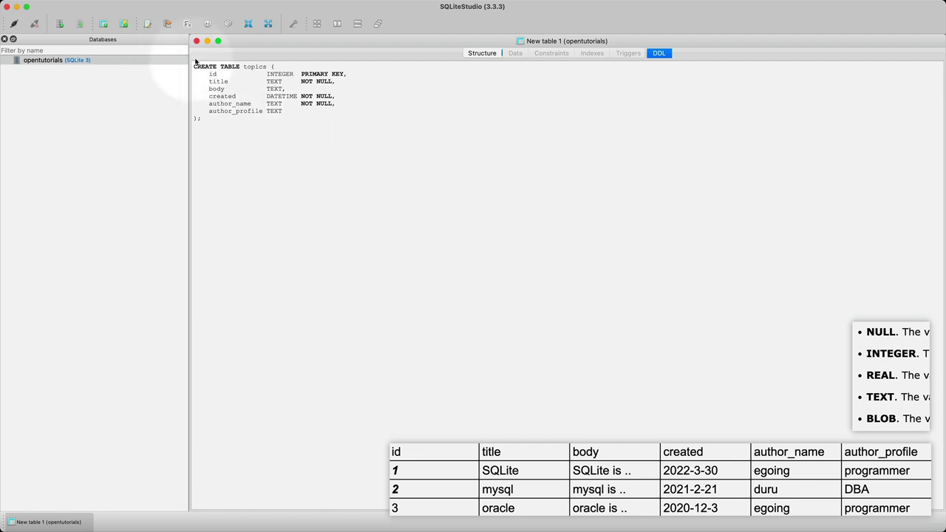
{"action": "key", "text": "super+shift+4"}
{"action": "mouse_move", "coordinate": [193, 62]}
{"action": "left_mouse_down"}
{"action": "mouse_move", "coordinate": [382, 158]}
{"action": "mouse_move", "coordinate": [365, 130]}
{"action": "mouse_move", "coordinate": [540, 387]}
{"action": "left_mouse_up"}
{"action": "left_click", "coordinate": [325, 142]}
{"action": "left_click_drag", "start_coordinate": [559, 338], "coordinate": [602, 298]}
{"action": "left_click_drag", "start_coordinate": [560, 337], "coordinate": [398, 243]}
Step: Return to the table structure and move the floating CREATE TABLE image clear of the column list, above the sample data
{"action": "left_click", "coordinate": [482, 53]}
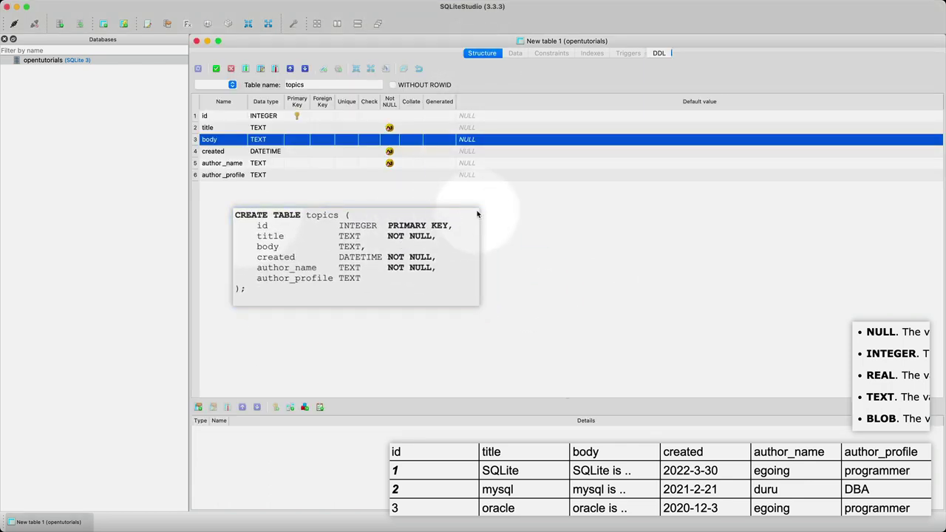
{"action": "left_click", "coordinate": [477, 212]}
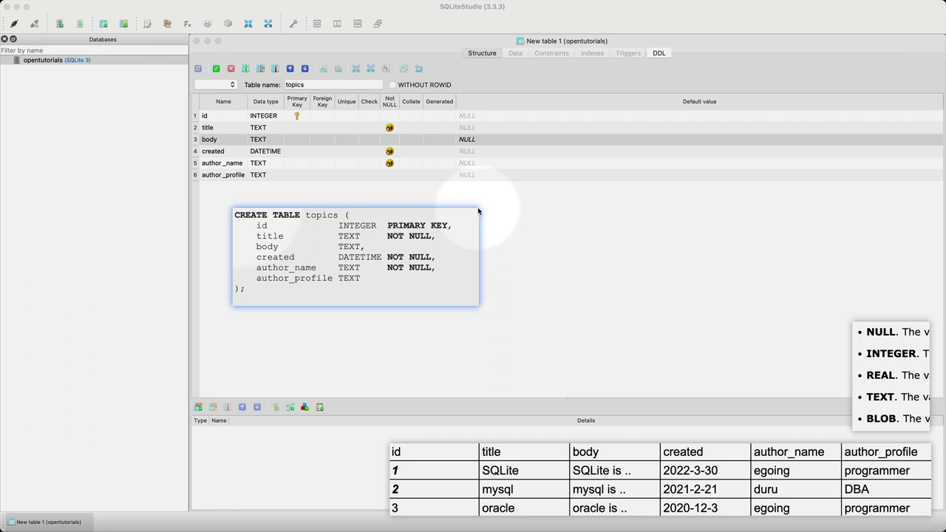
{"action": "left_click_drag", "start_coordinate": [449, 234], "coordinate": [428, 223]}
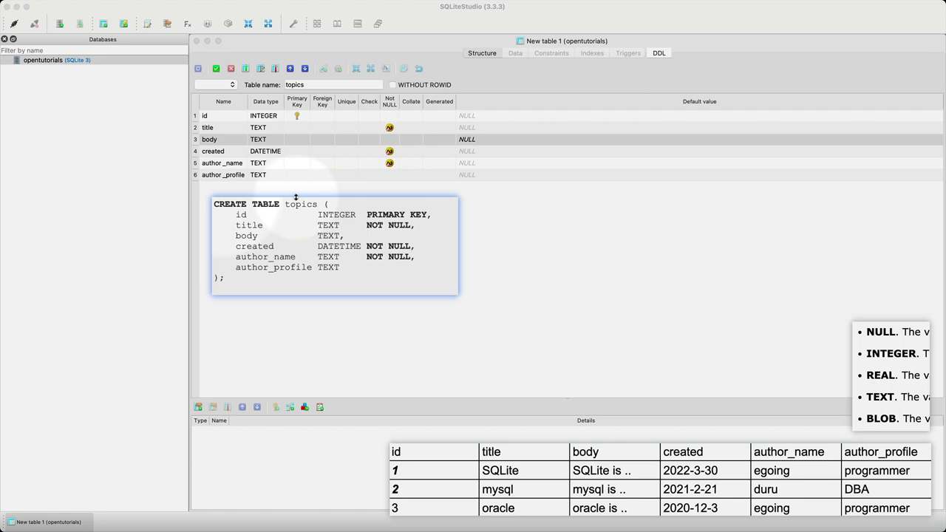
{"action": "left_click", "coordinate": [390, 208]}
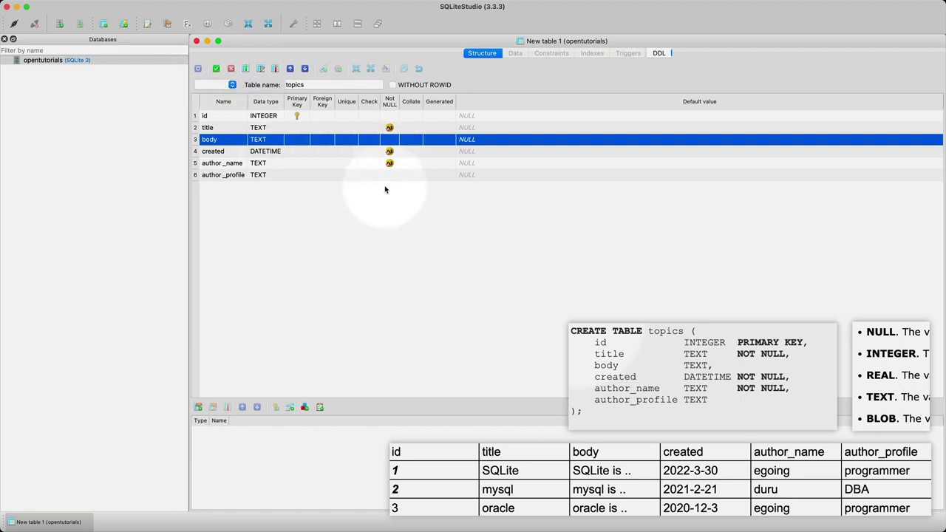
Step: Try to commit the topics table structure by executing its CREATE TABLE query
{"action": "left_click", "coordinate": [216, 68]}
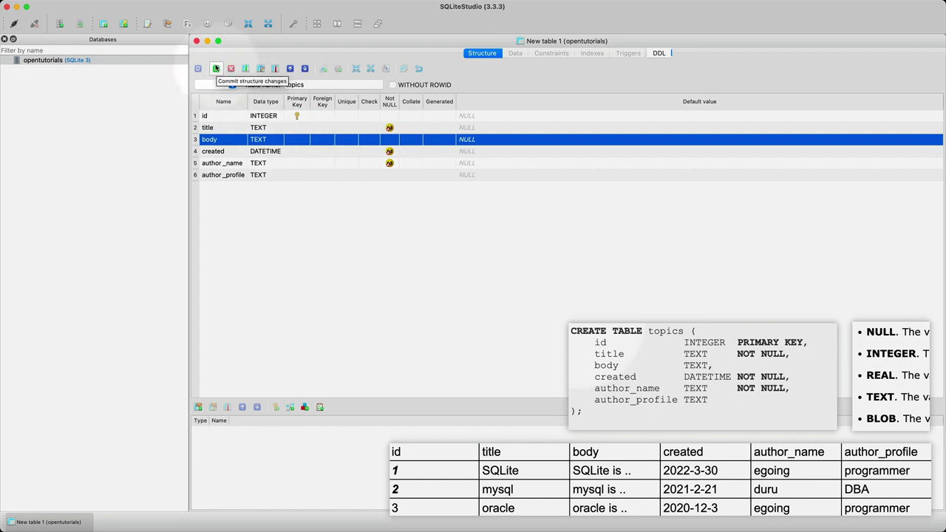
{"action": "left_click", "coordinate": [216, 68]}
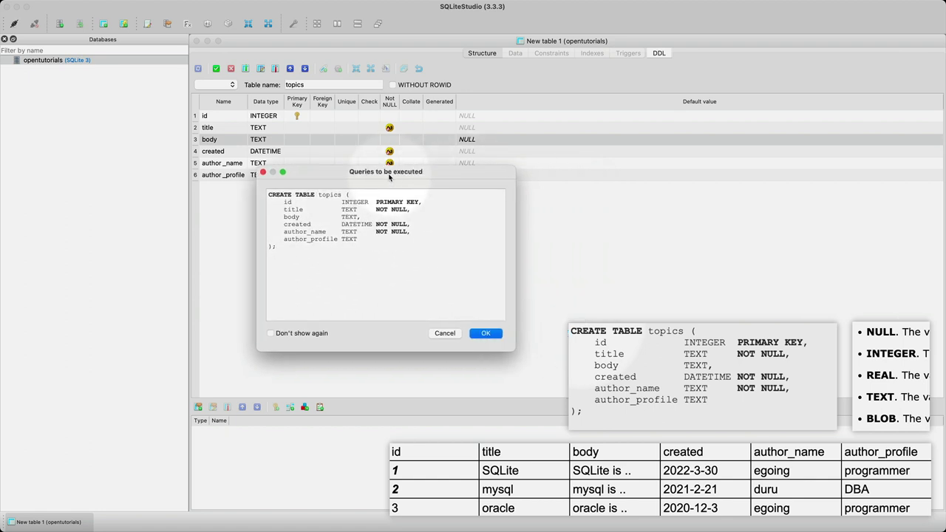
{"action": "left_click", "coordinate": [493, 336]}
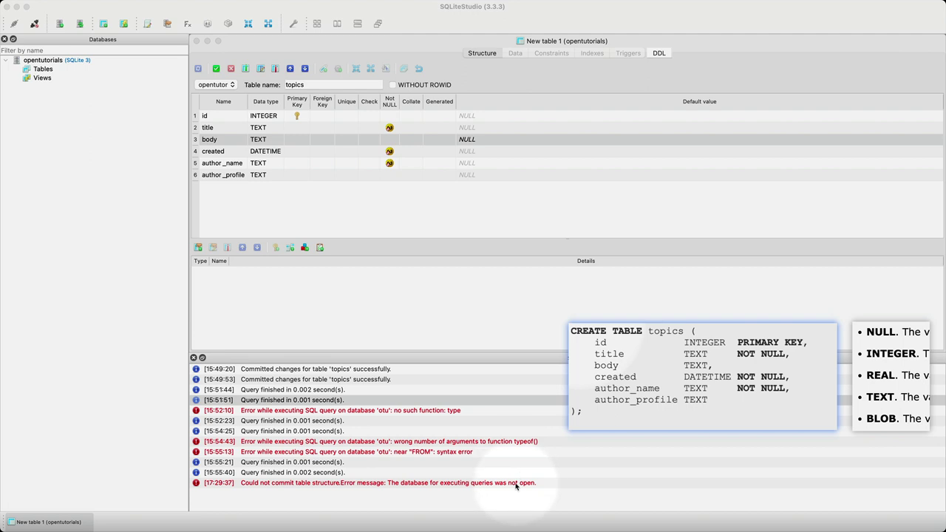
Step: Choose opentutorials as the target database and commit the topics table structure to it
{"action": "left_click", "coordinate": [233, 86]}
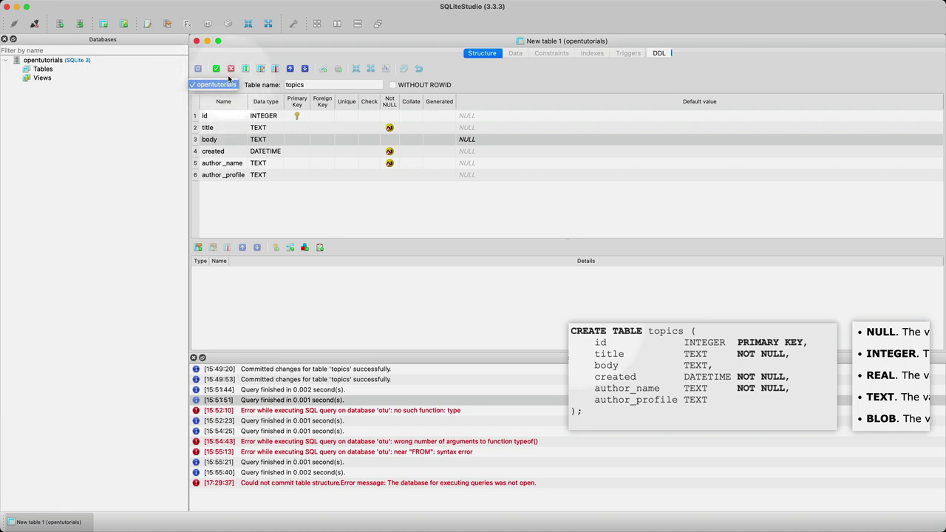
{"action": "left_click", "coordinate": [213, 86]}
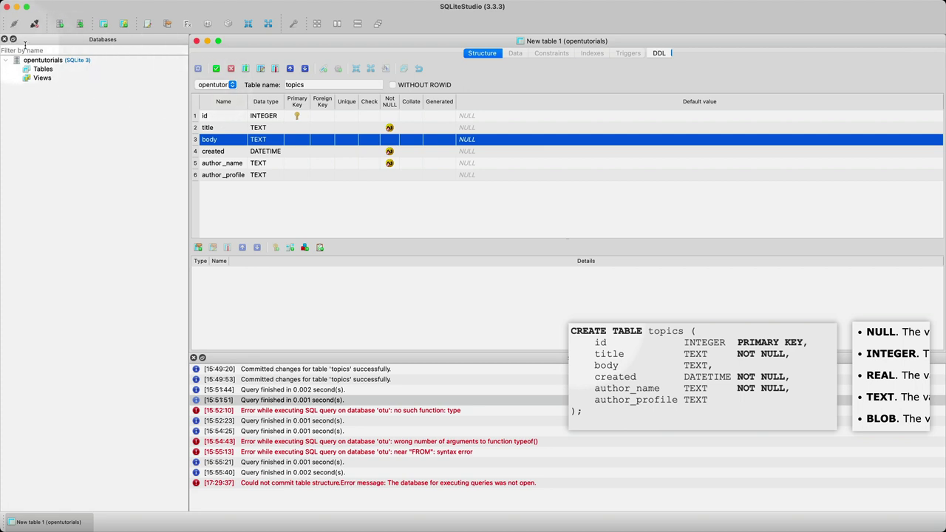
{"action": "left_click", "coordinate": [48, 64]}
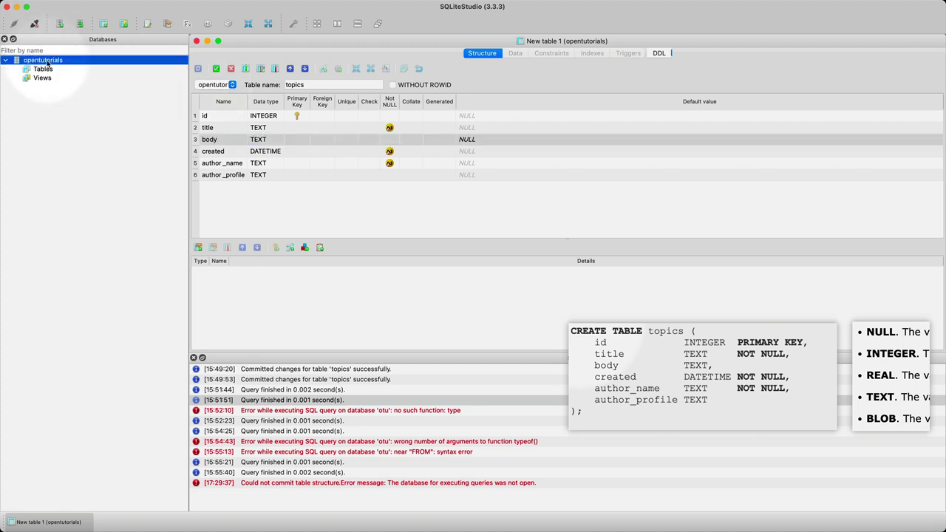
{"action": "double_click", "coordinate": [47, 64]}
{"action": "left_click", "coordinate": [215, 68]}
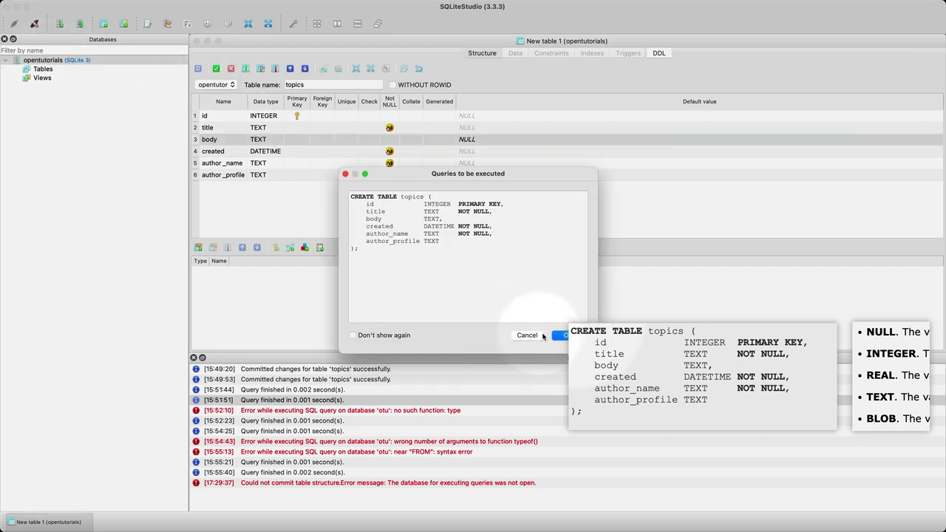
{"action": "left_click", "coordinate": [561, 336]}
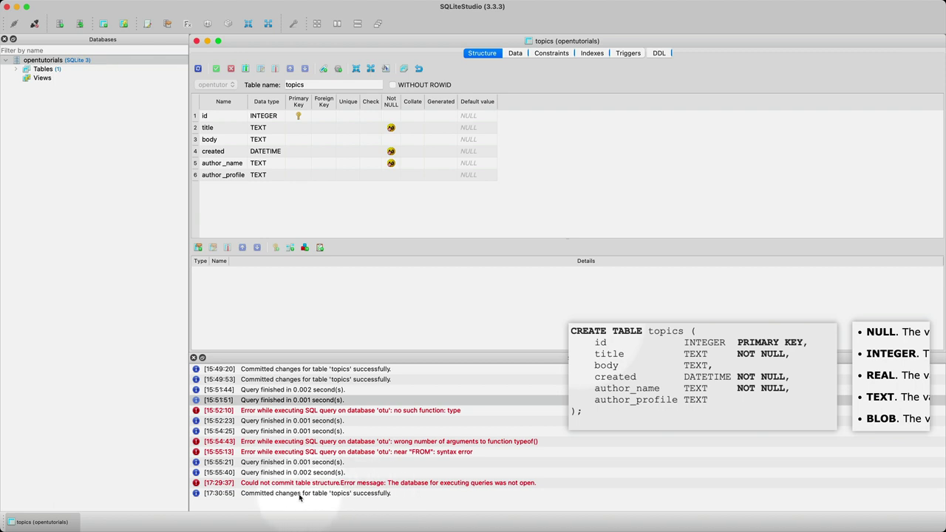
Step: Expand the topics table in the database tree and examine its columns from id to author_profile
{"action": "left_click", "coordinate": [17, 71]}
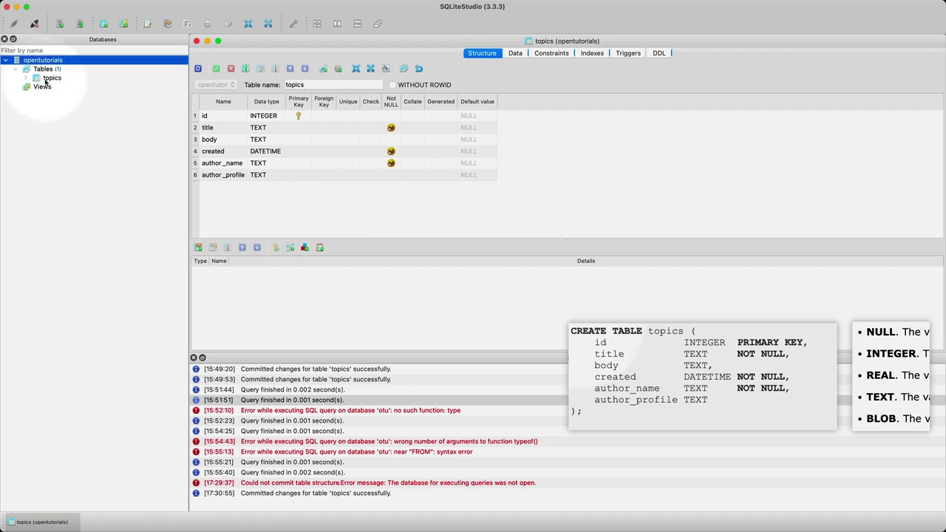
{"action": "left_click", "coordinate": [28, 78]}
{"action": "left_click", "coordinate": [26, 78]}
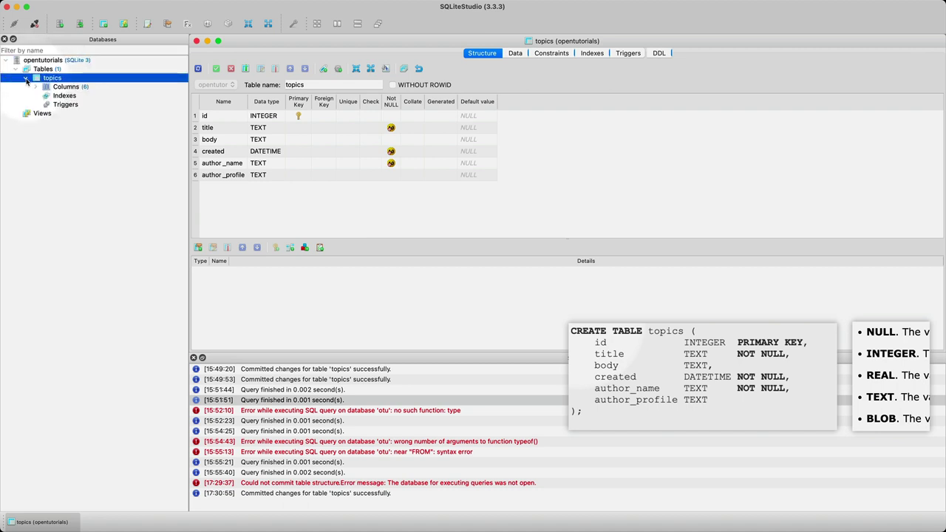
{"action": "left_click", "coordinate": [36, 86]}
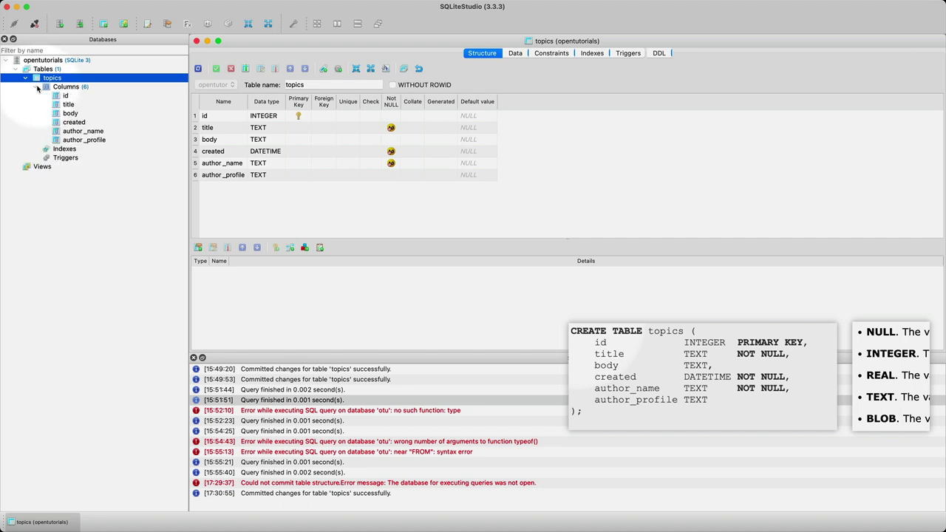
{"action": "left_click", "coordinate": [68, 87]}
{"action": "left_click", "coordinate": [70, 96]}
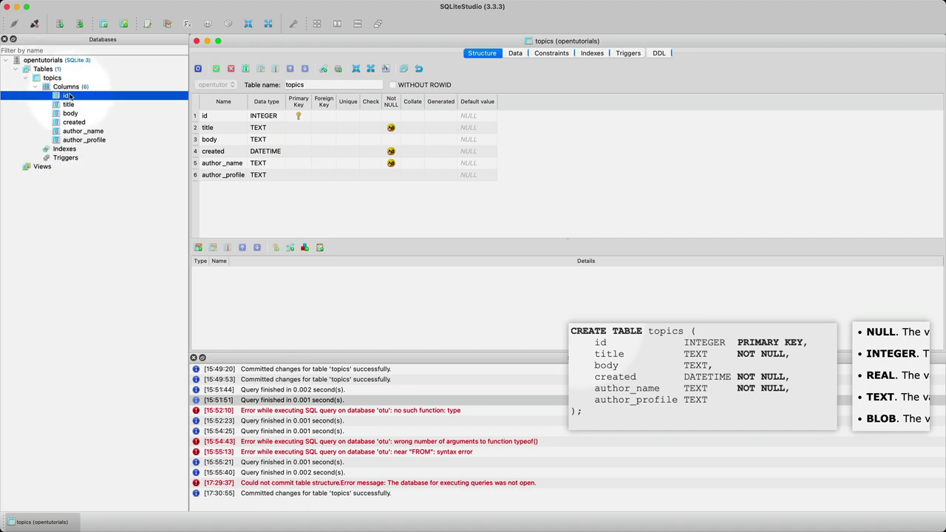
{"action": "left_click", "coordinate": [76, 140]}
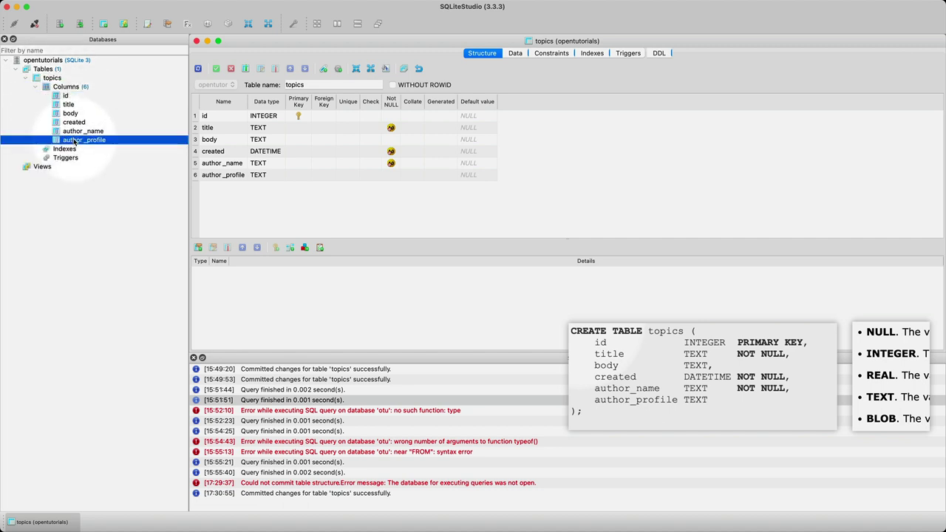